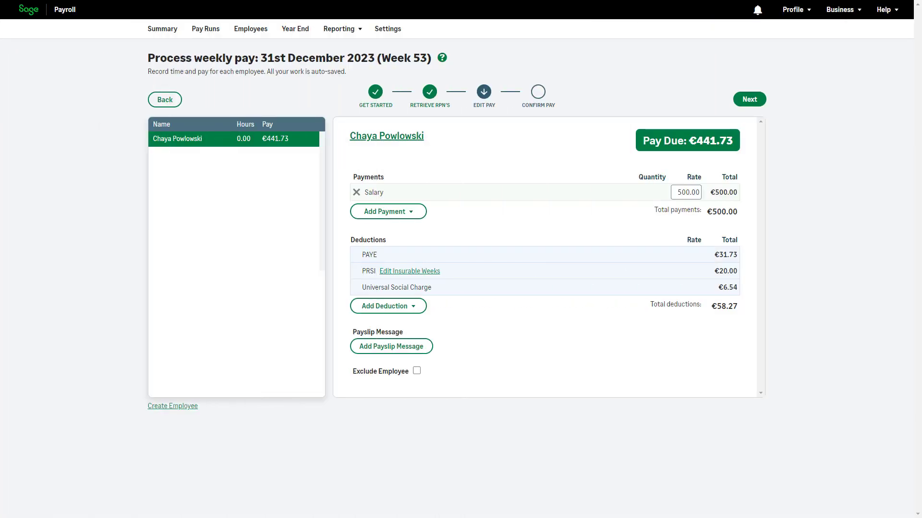
Start a new payment for the employee in the Week 53 pay run, using the Holiday Pay category and a holiday payment type
{"action": "left_click", "coordinate": [413, 213]}
{"action": "left_click", "coordinate": [424, 228]}
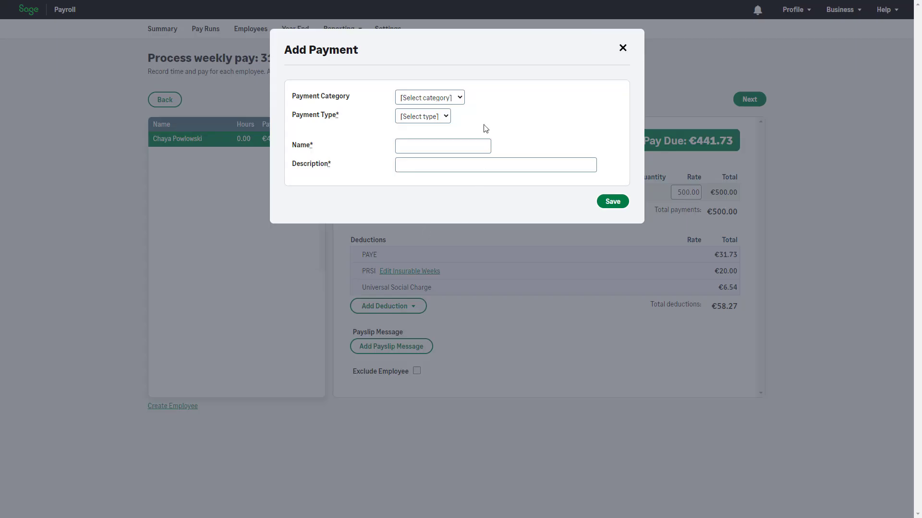
{"action": "left_click", "coordinate": [460, 99]}
{"action": "left_click", "coordinate": [460, 136]}
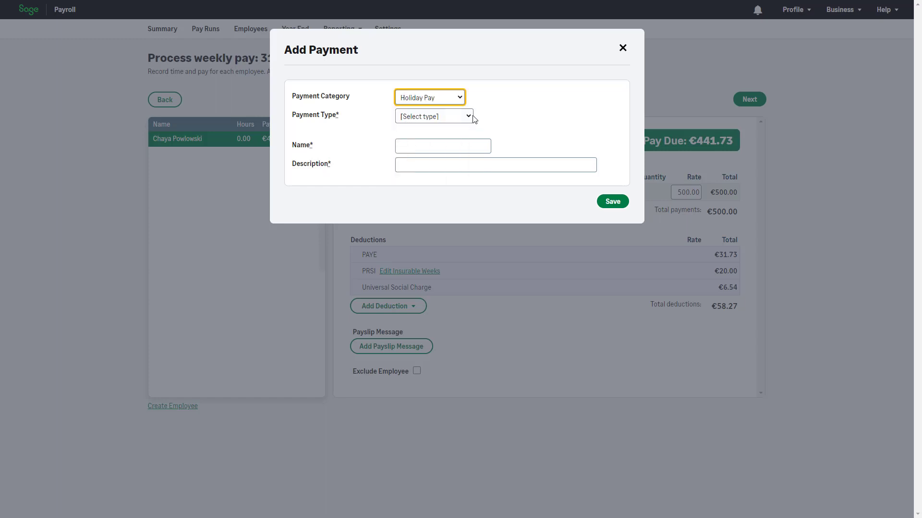
{"action": "left_click", "coordinate": [469, 117]}
{"action": "left_click", "coordinate": [469, 140]}
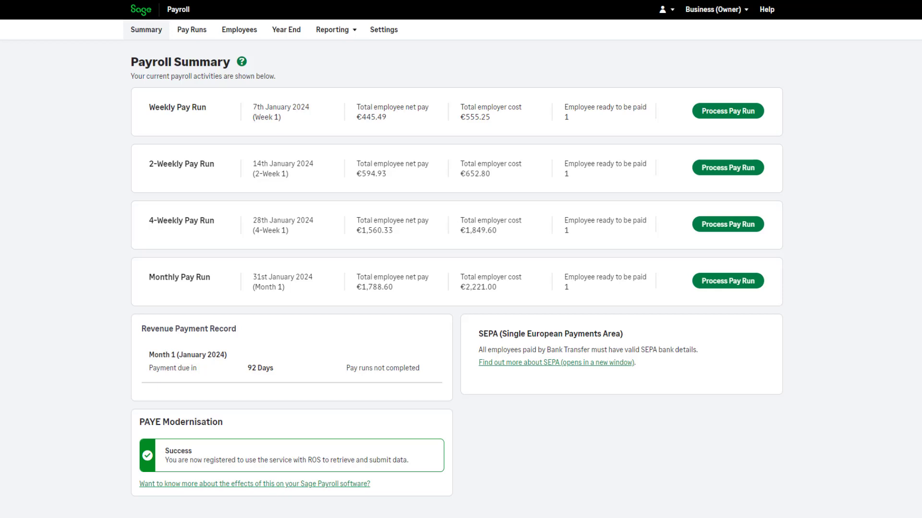
View the payroll summary and the pay runs list, and open the processed 4-Week 14 pay run dated 31 Dec 2023
{"action": "left_click", "coordinate": [198, 39]}
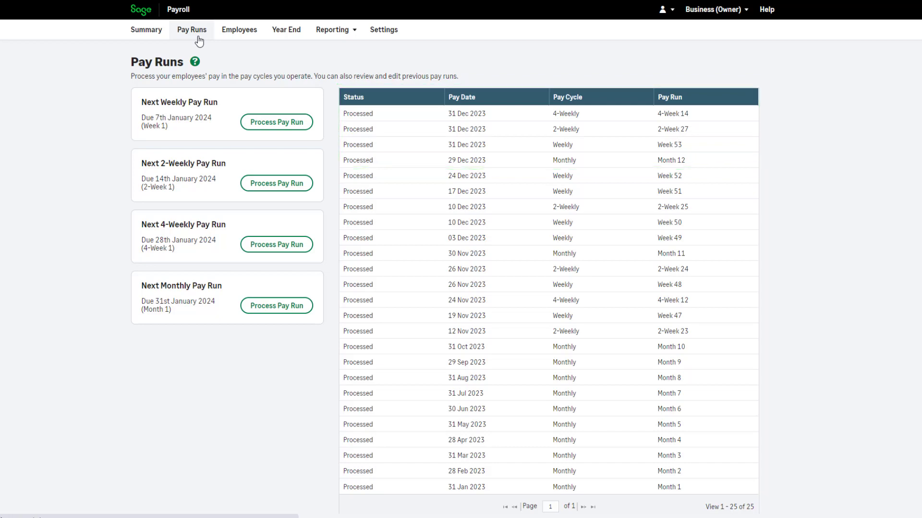
{"action": "left_click", "coordinate": [154, 41]}
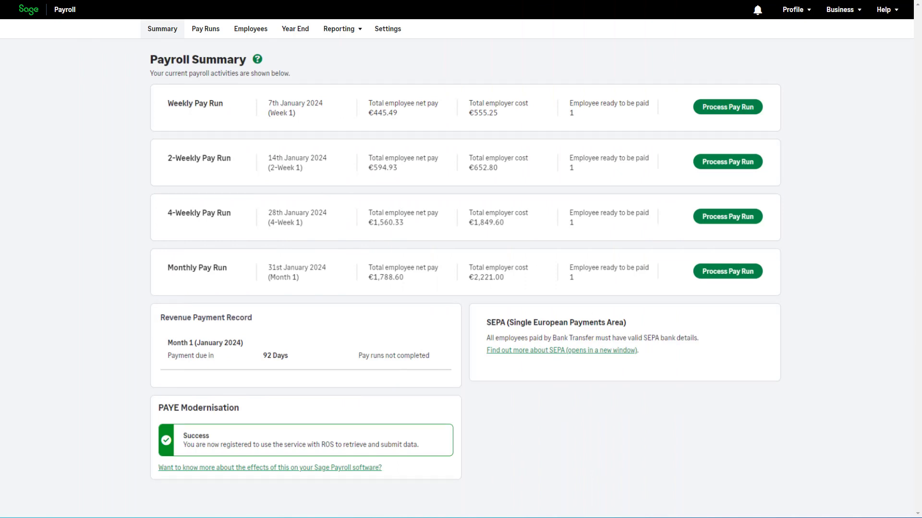
{"action": "left_click", "coordinate": [207, 30]}
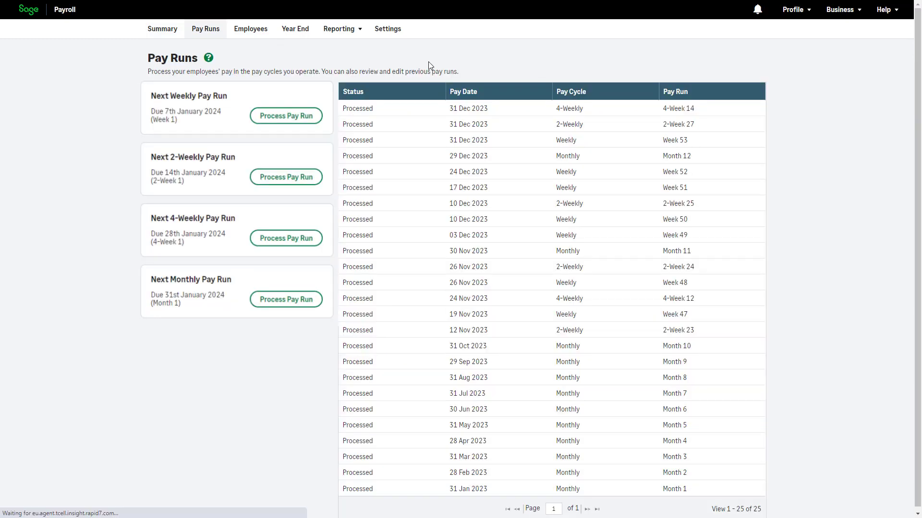
{"action": "left_click", "coordinate": [497, 108]}
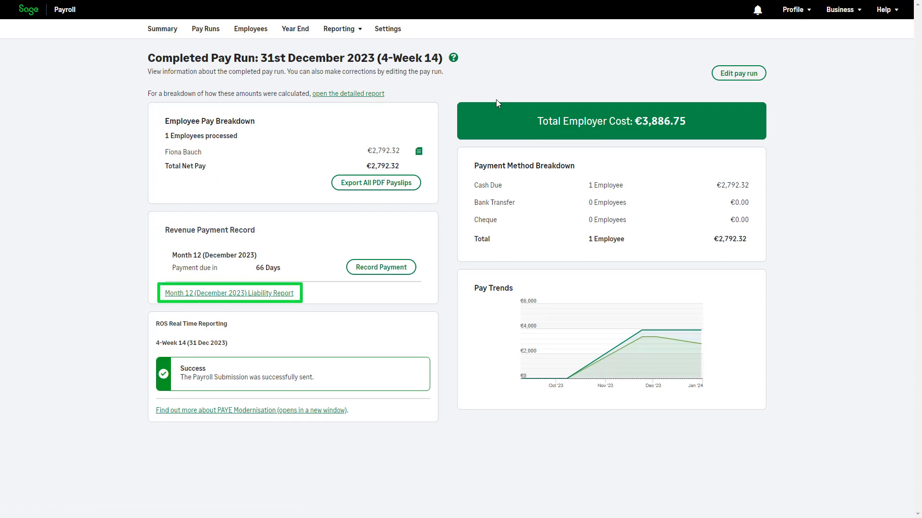
View the Month 12 (December 2023) Liability Report and open the Liability Totals report
{"action": "left_click", "coordinate": [253, 294]}
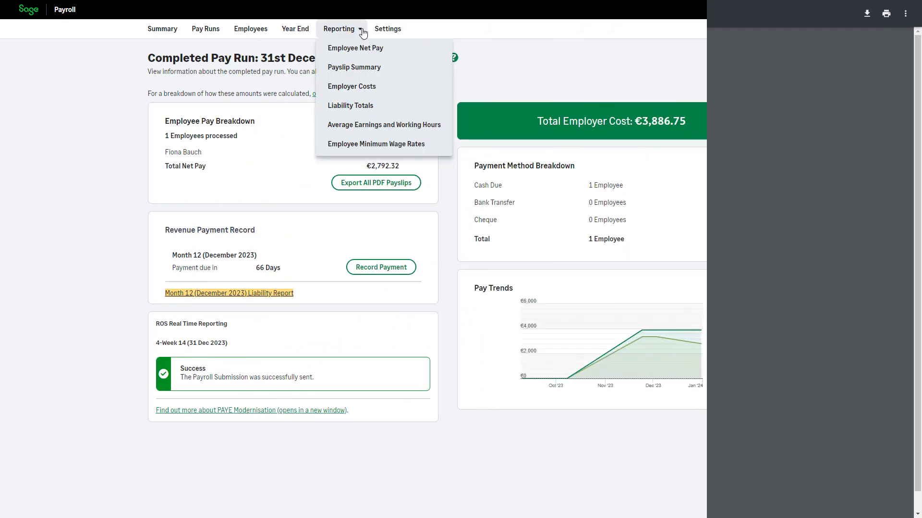
{"action": "left_click", "coordinate": [398, 108]}
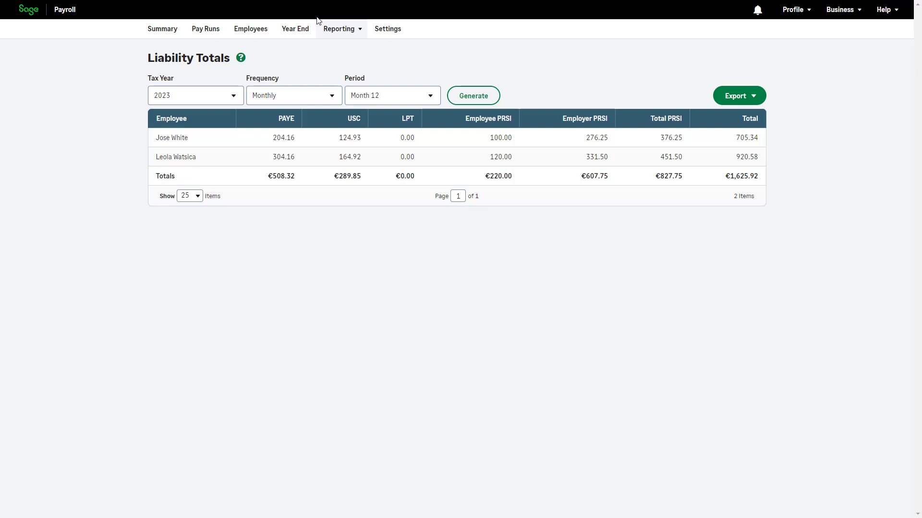
Open the Year End tasks and check the tax year to report on
{"action": "left_click", "coordinate": [295, 29]}
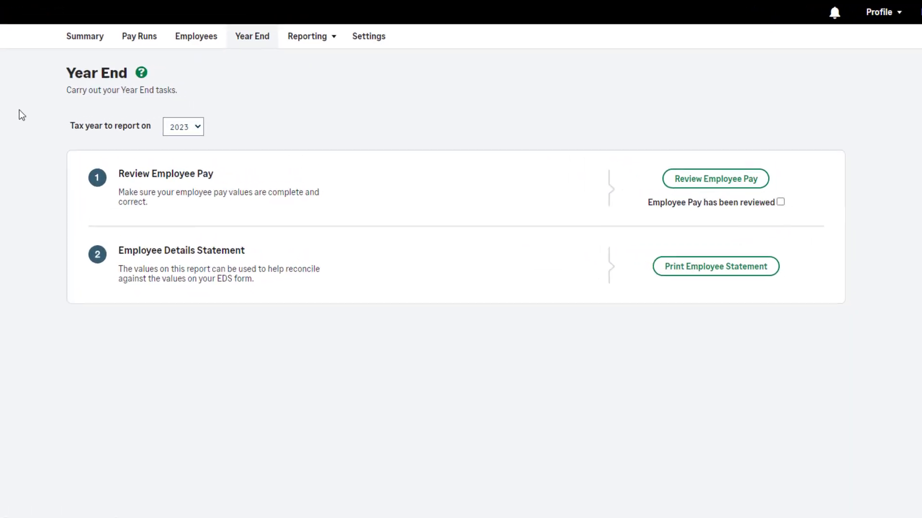
{"action": "left_click", "coordinate": [180, 137]}
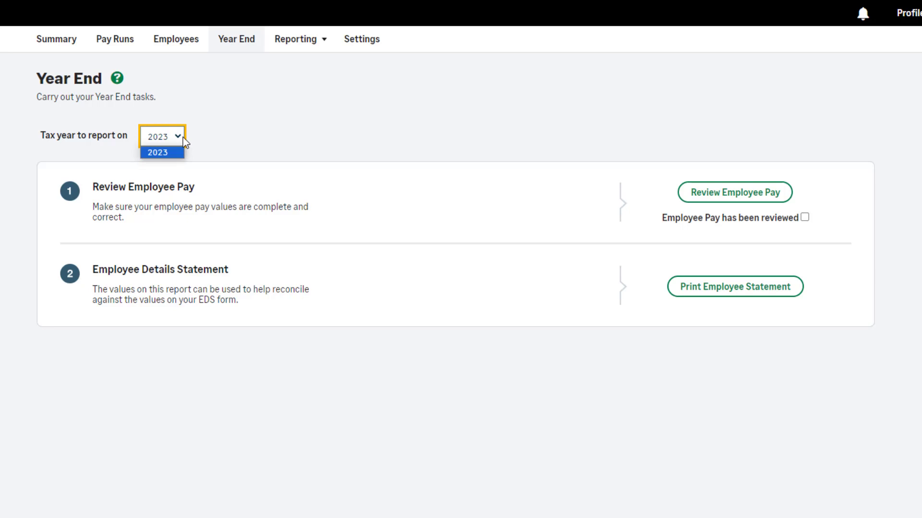
{"action": "left_click", "coordinate": [317, 140]}
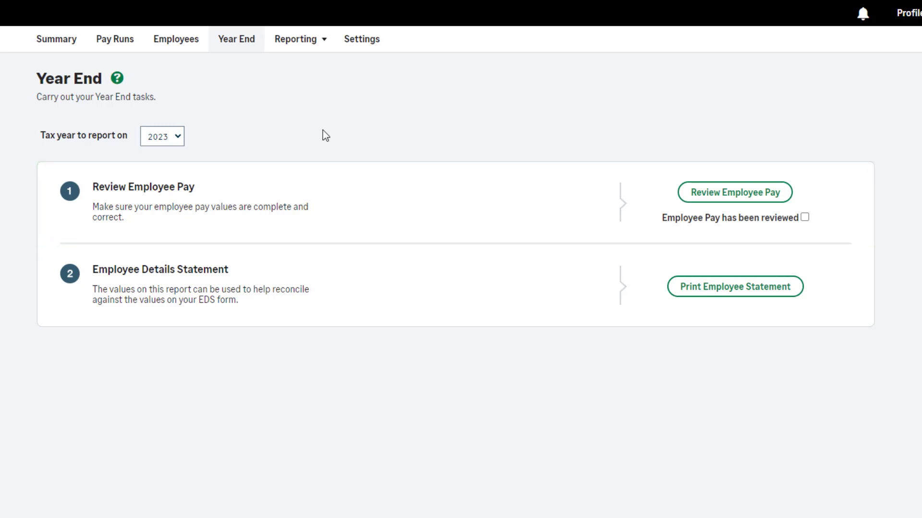
Review the first-listed employee's 2023 pay breakdown and mark employee pay as reviewed in the Year End tasks
{"action": "left_click", "coordinate": [757, 191]}
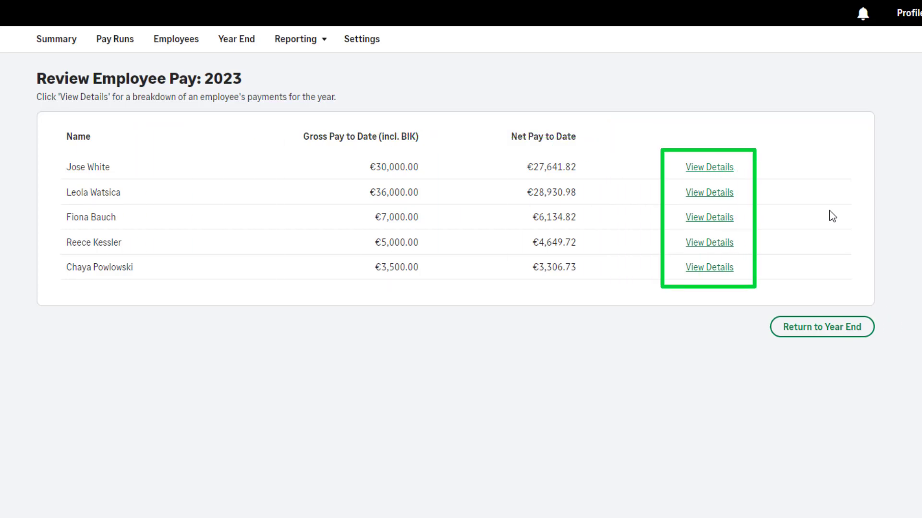
{"action": "left_click", "coordinate": [714, 169]}
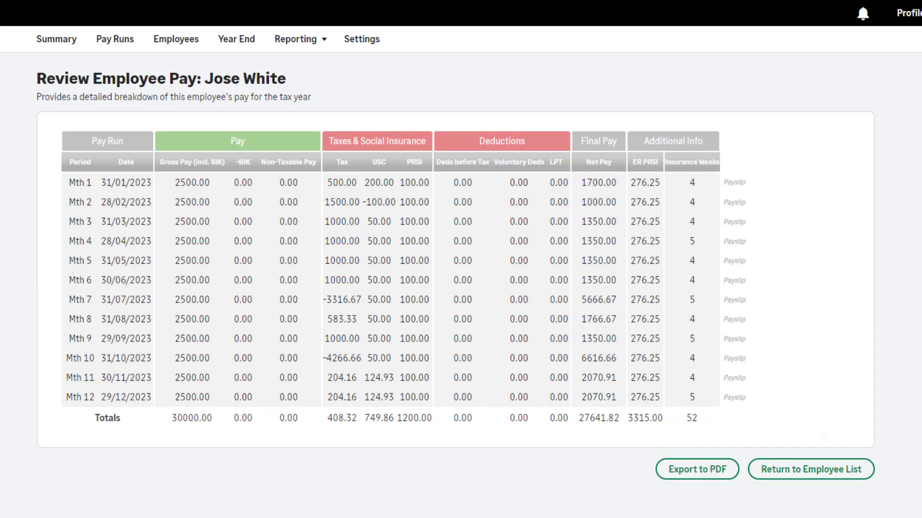
{"action": "left_click", "coordinate": [821, 480]}
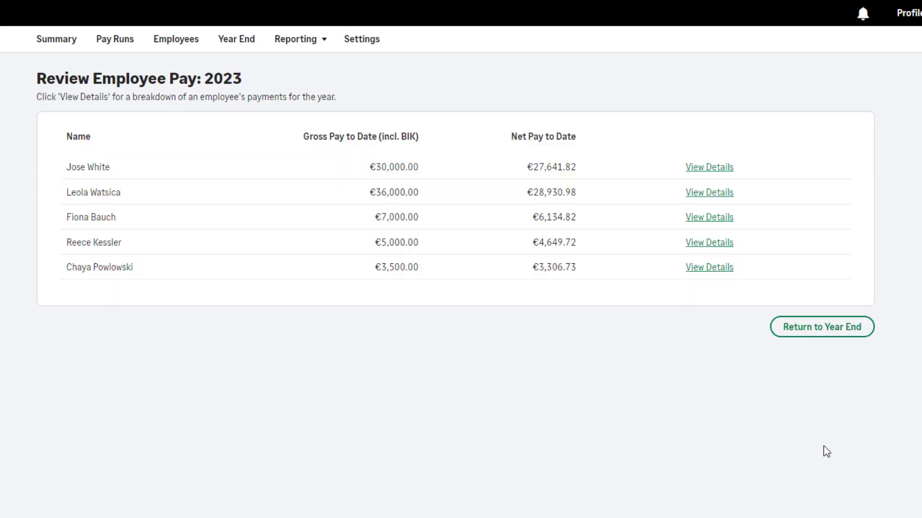
{"action": "left_click", "coordinate": [835, 331]}
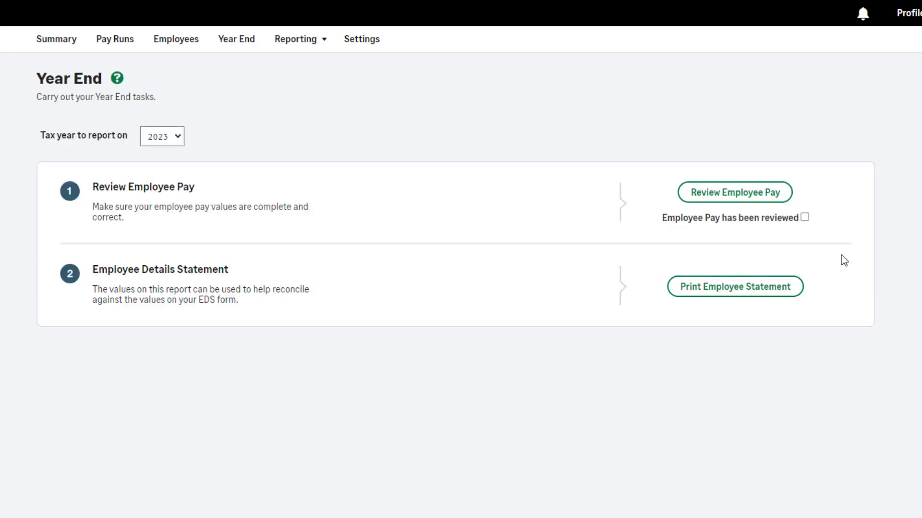
{"action": "left_click", "coordinate": [805, 218]}
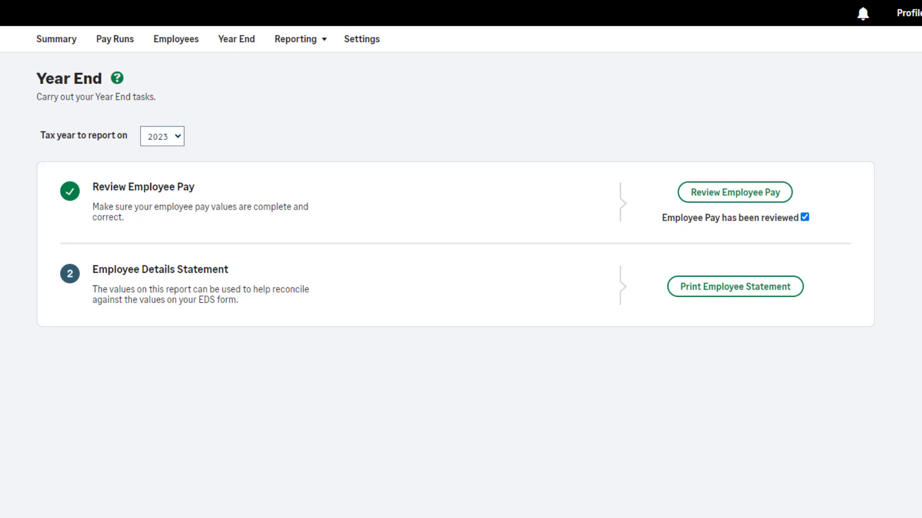
View the first-listed employee's 2023 Employee Details Statement and return to the Year End tasks
{"action": "left_click", "coordinate": [737, 293]}
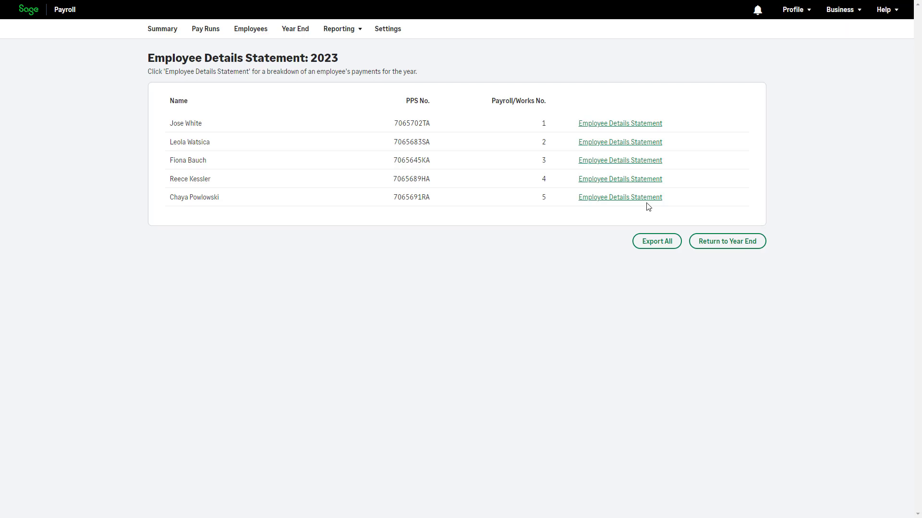
{"action": "left_click", "coordinate": [612, 123]}
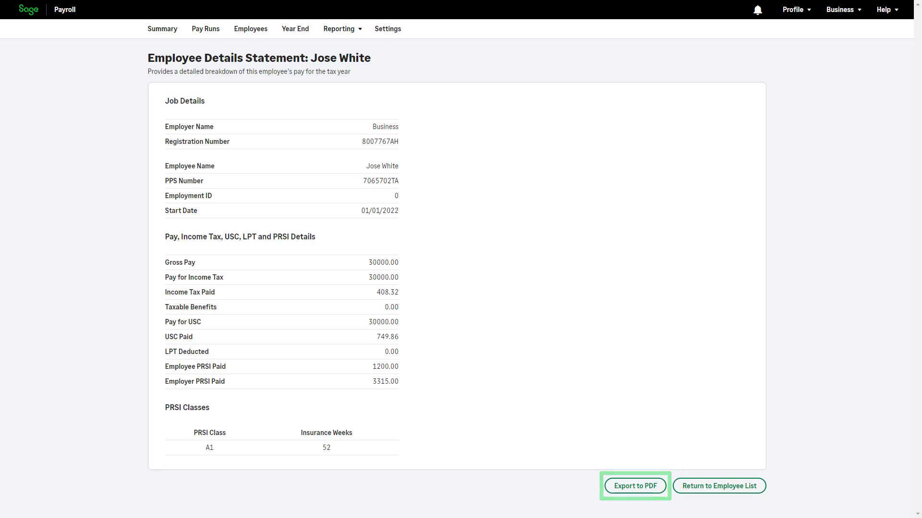
{"action": "left_click", "coordinate": [725, 490]}
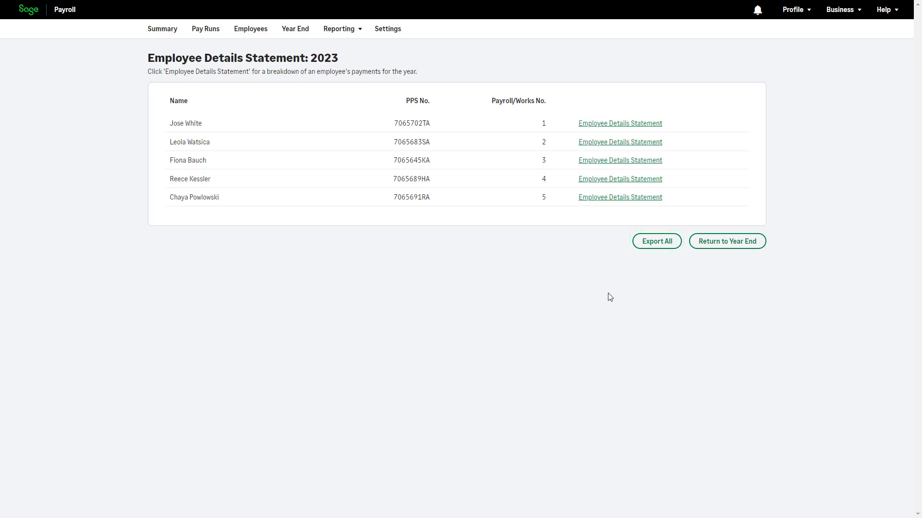
{"action": "left_click", "coordinate": [738, 252]}
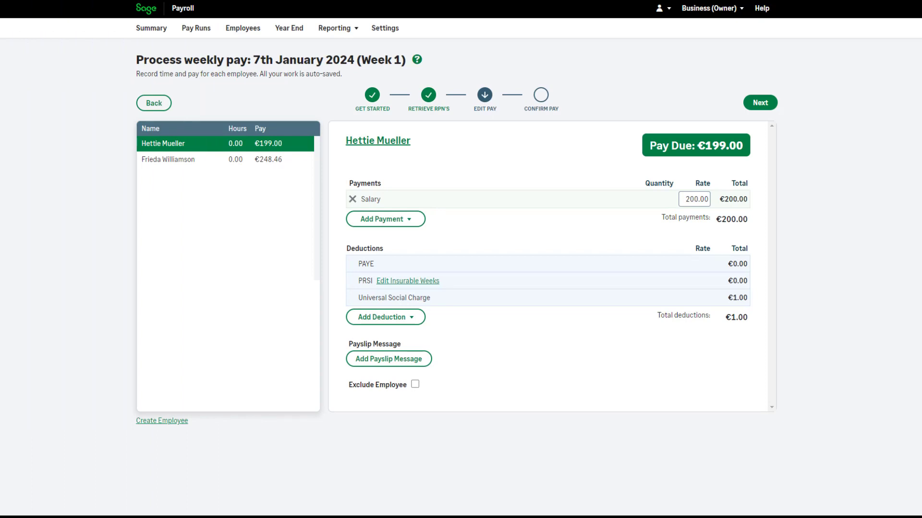
Add an Enhanced Reporting Requirements (ERR) payment of type Remote Working Daily Allowance for the first Week 1 employee, with 4 days at 3.20
{"action": "left_click", "coordinate": [416, 222]}
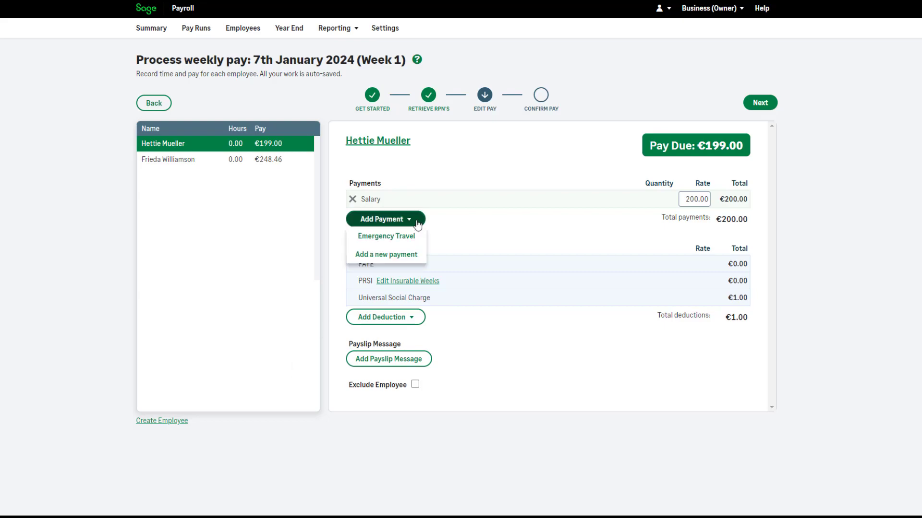
{"action": "left_click", "coordinate": [420, 255]}
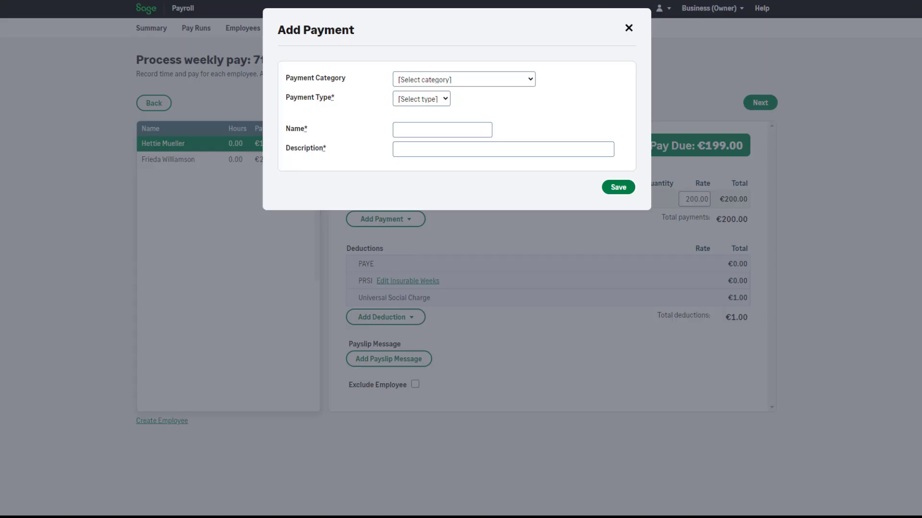
{"action": "left_click", "coordinate": [533, 78]}
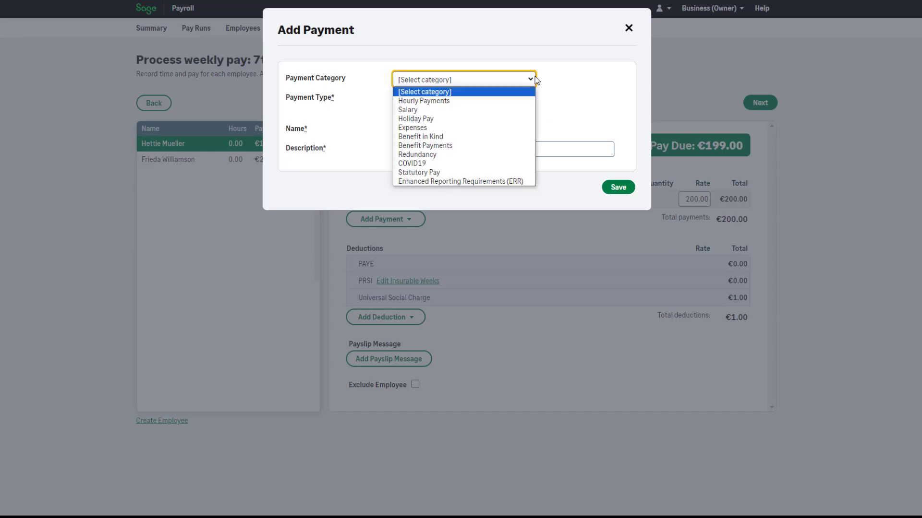
{"action": "left_click", "coordinate": [528, 181]}
{"action": "left_click", "coordinate": [504, 99]}
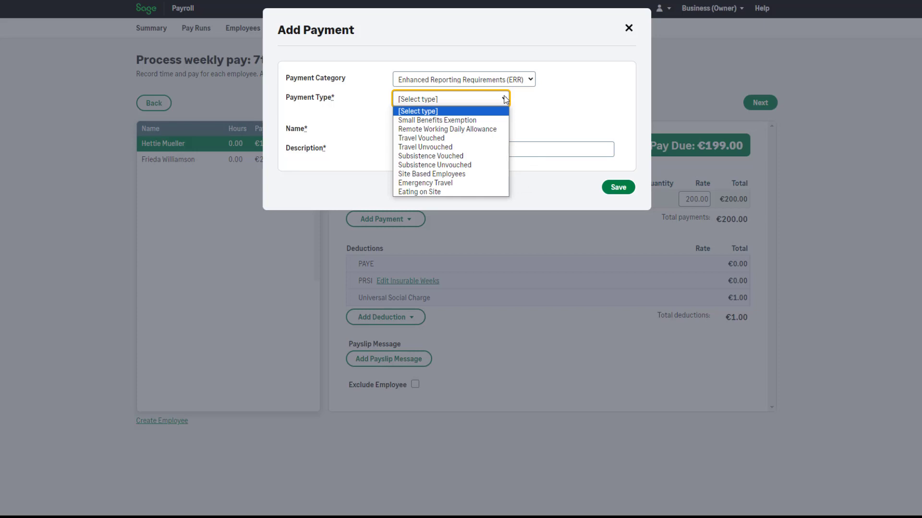
{"action": "left_click", "coordinate": [504, 130]}
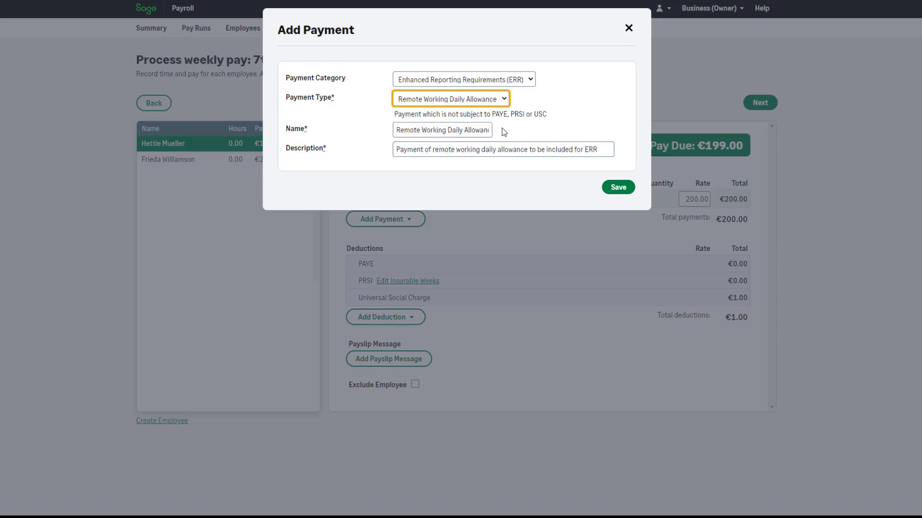
{"action": "left_click", "coordinate": [503, 129]}
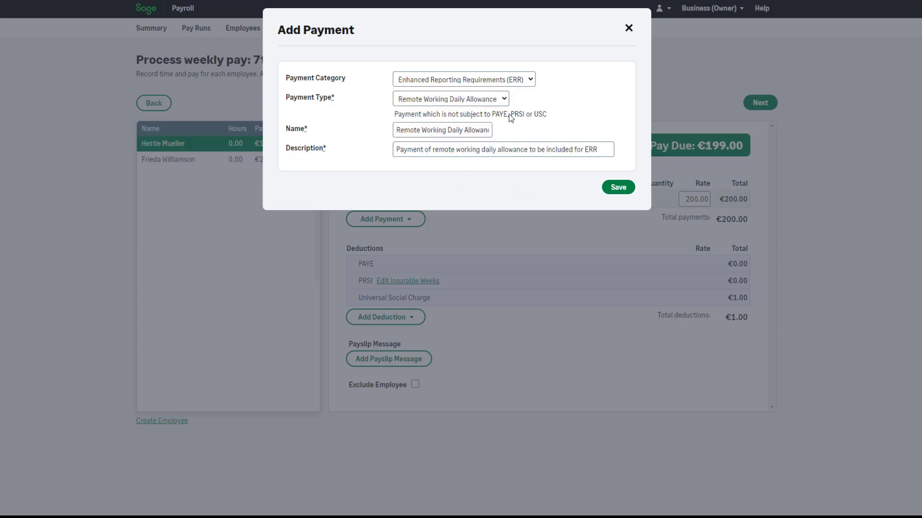
{"action": "left_click", "coordinate": [618, 187]}
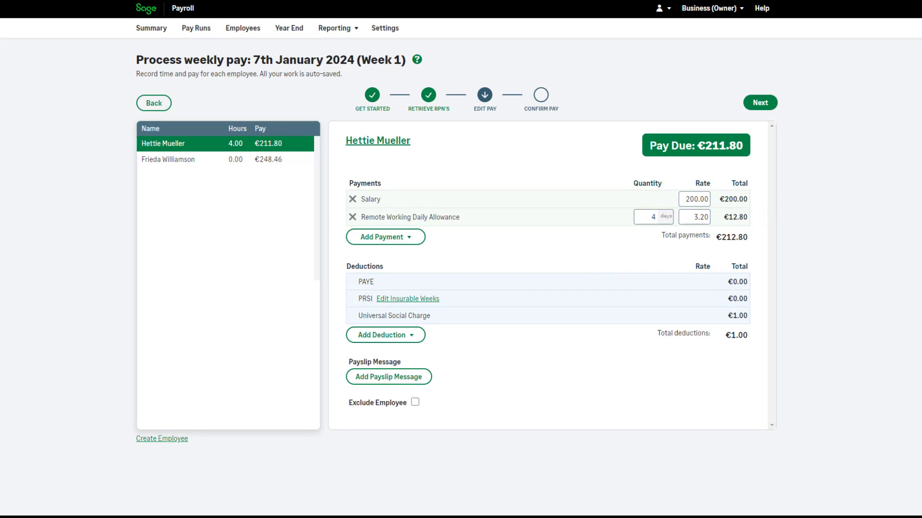
Add the existing Remote Working Daily Allowance payment to the second employee in the Week 1 pay run, for 2 days
{"action": "left_click", "coordinate": [287, 164]}
{"action": "left_click", "coordinate": [416, 222]}
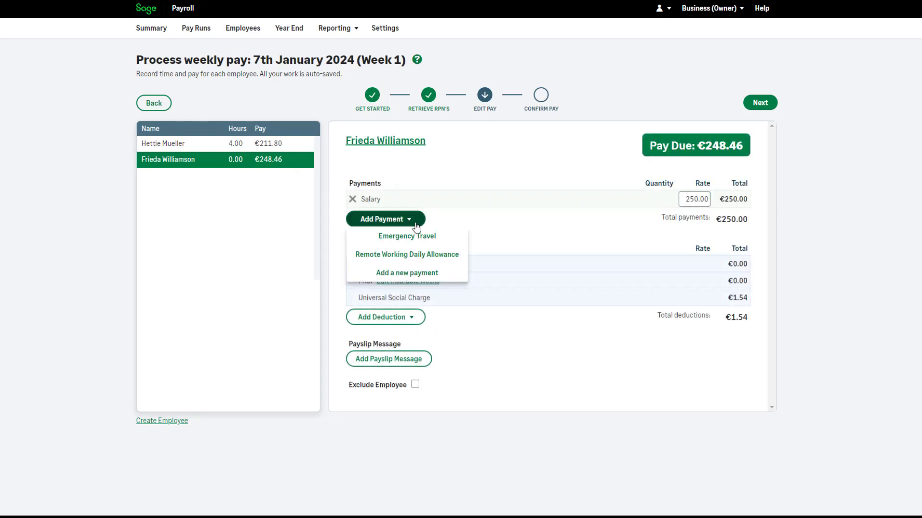
{"action": "left_click", "coordinate": [438, 255]}
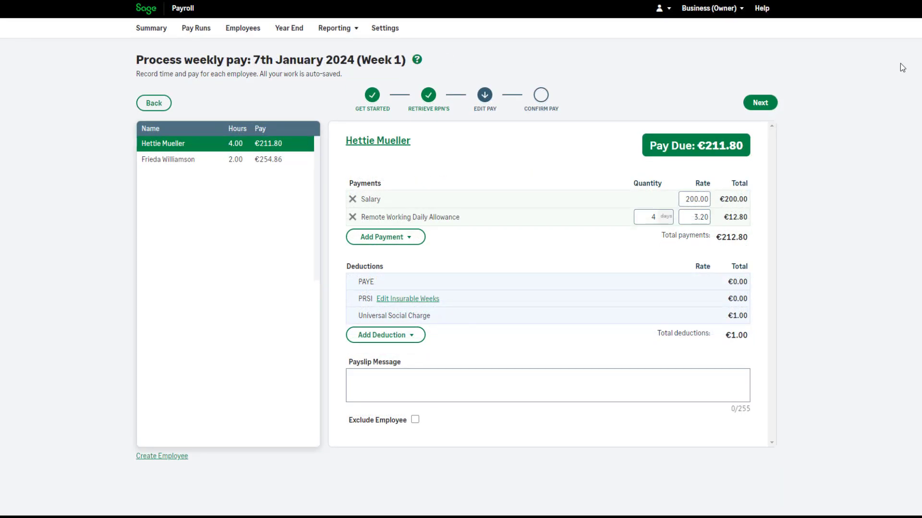
Complete the Week 1 pay run and submit it to ROS by entering the digital certificate password
{"action": "left_click", "coordinate": [752, 107]}
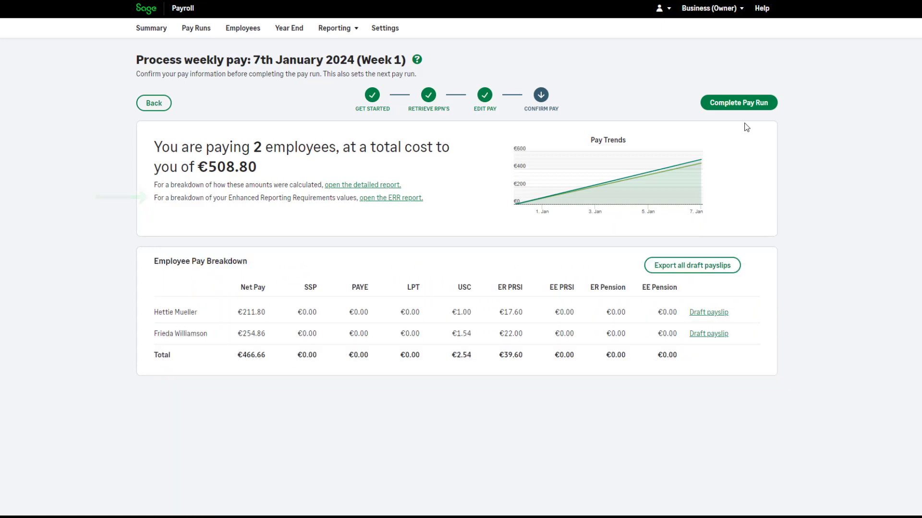
{"action": "left_click", "coordinate": [739, 103]}
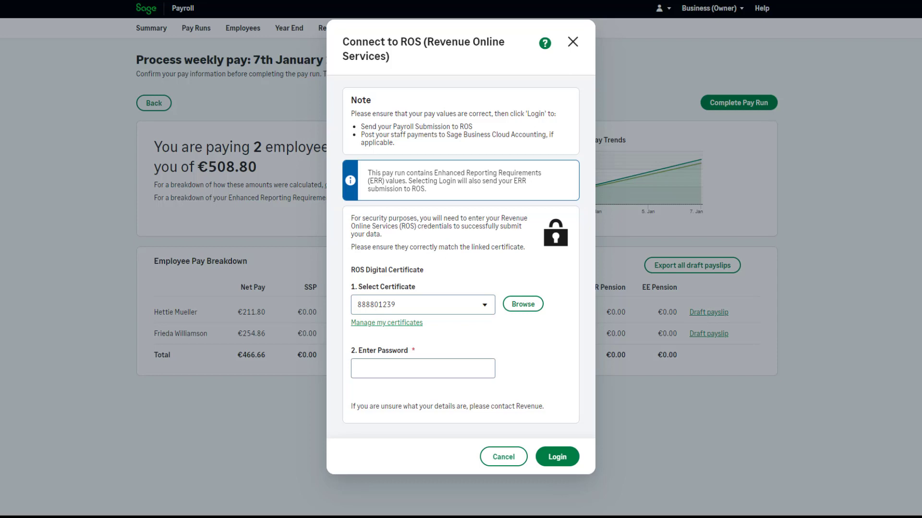
{"action": "type", "text": "********"}
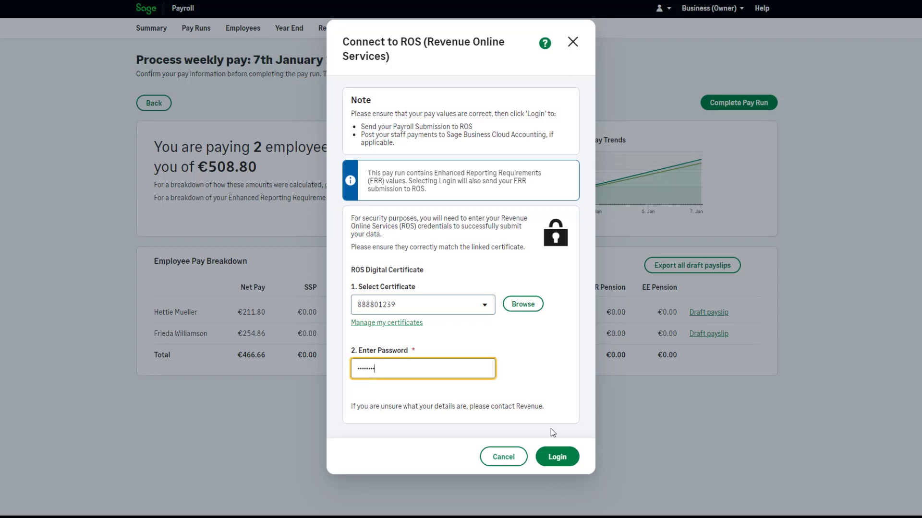
{"action": "left_click", "coordinate": [557, 451]}
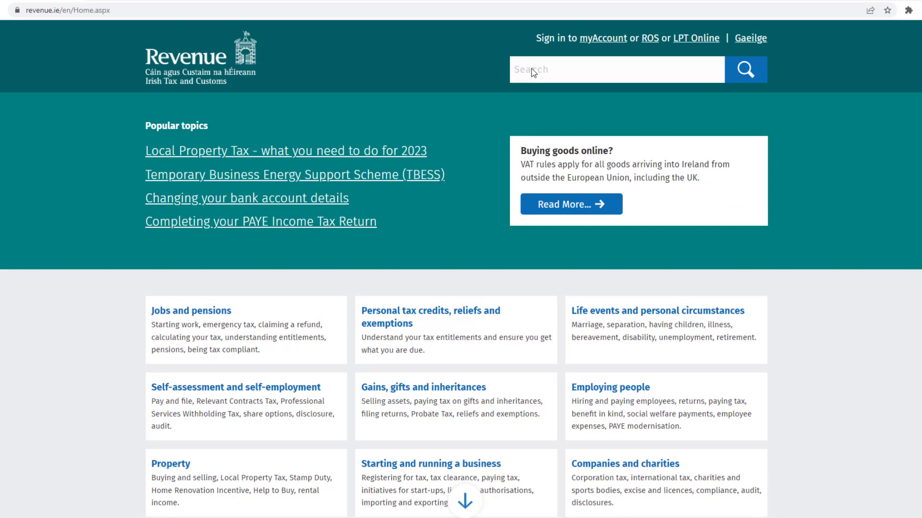
On the Revenue website, search for "renew digital certificate" and open the guide on how to renew the ROS digital certificate
{"action": "left_click", "coordinate": [533, 72]}
{"action": "type", "text": "re"}
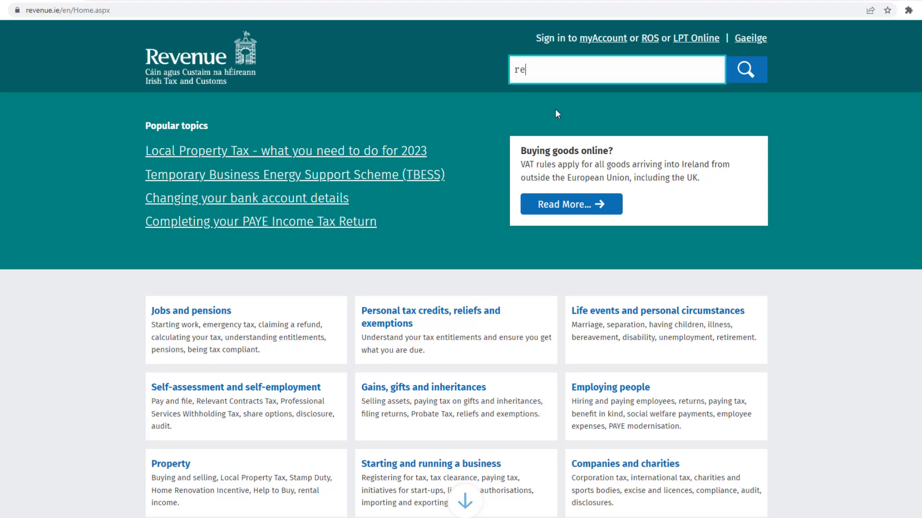
{"action": "type", "text": "new dig"}
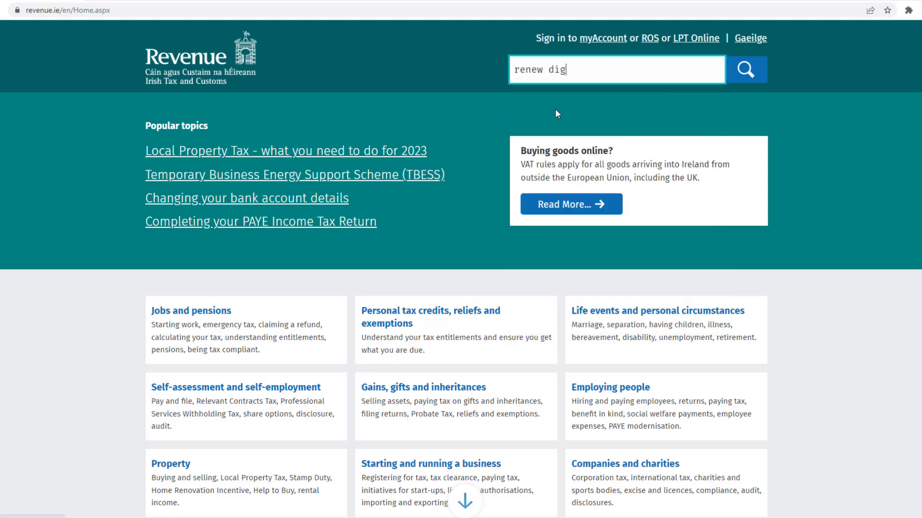
{"action": "type", "text": "ital certi"}
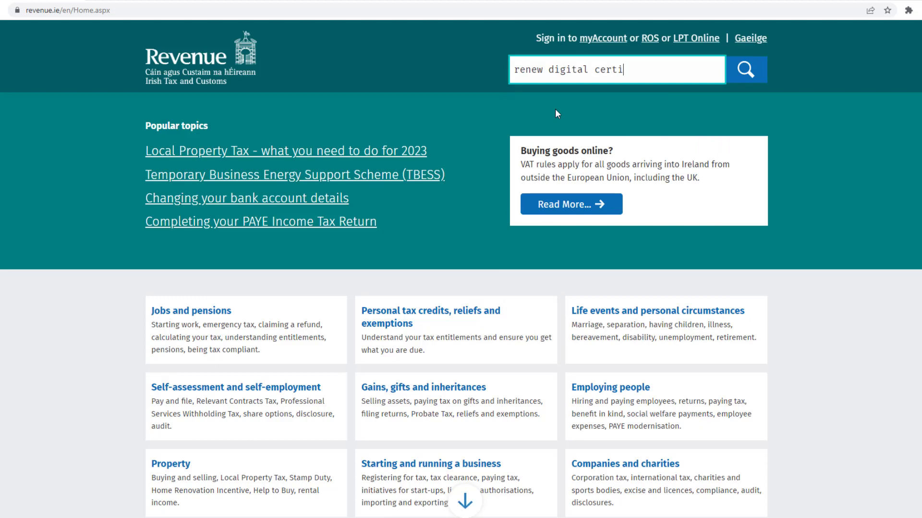
{"action": "type", "text": "ficate"}
{"action": "key", "text": "Return"}
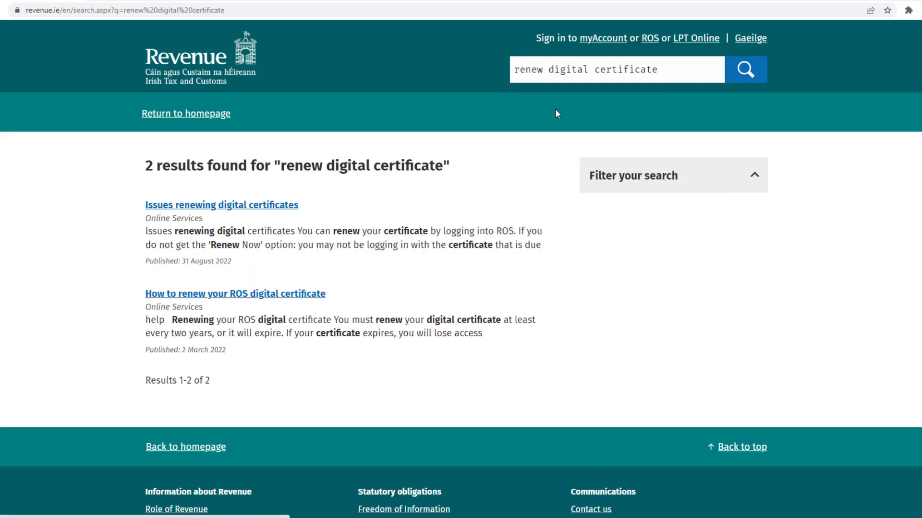
{"action": "left_click", "coordinate": [254, 296]}
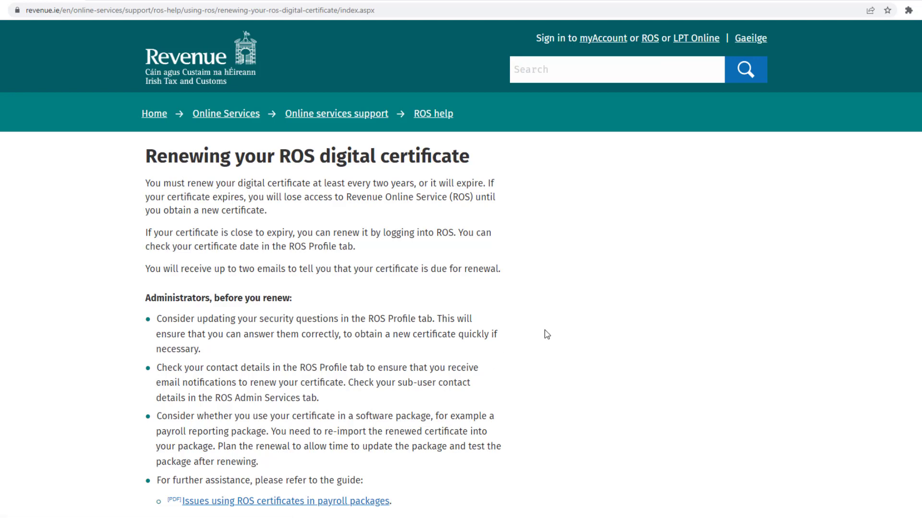
Open the Payroll year end support hub in the Sage Payroll Help Centre
{"action": "scroll", "coordinate": [859, 364], "scroll_direction": "down", "scroll_amount": 3}
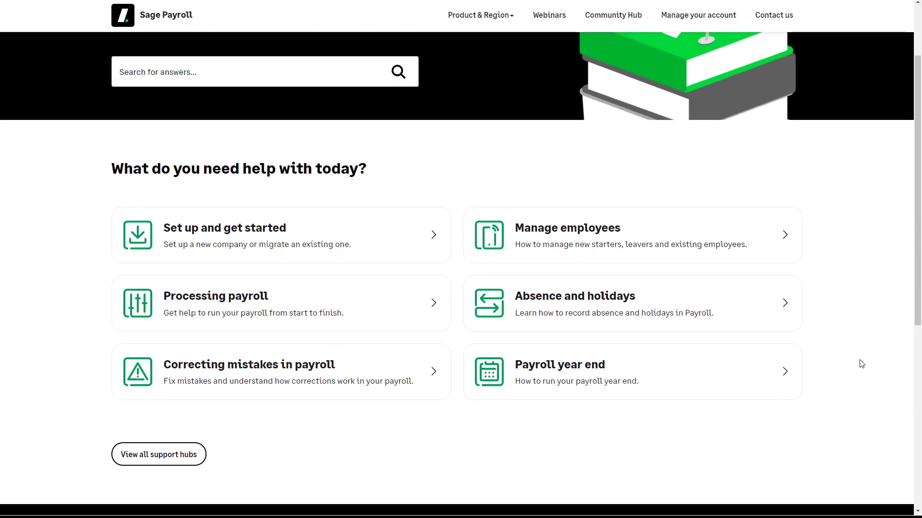
{"action": "left_click", "coordinate": [657, 391]}
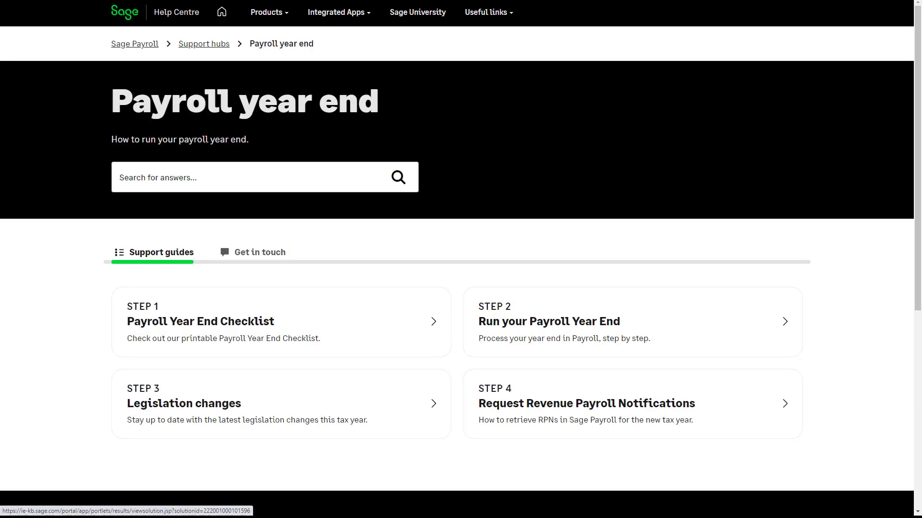